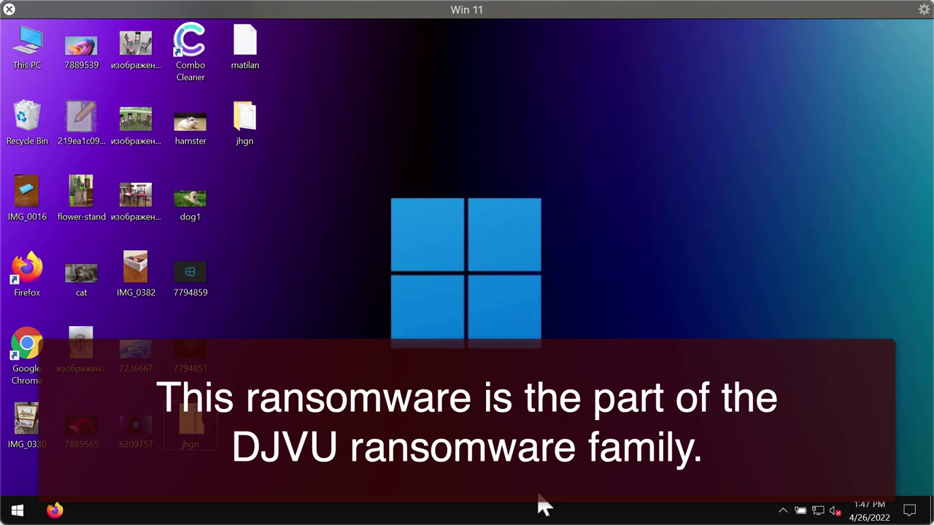
Step: View the stool photo and the flower-stand image from the desktop, closing each one after inspecting it
left_click(81, 341)
double_click(82, 349)
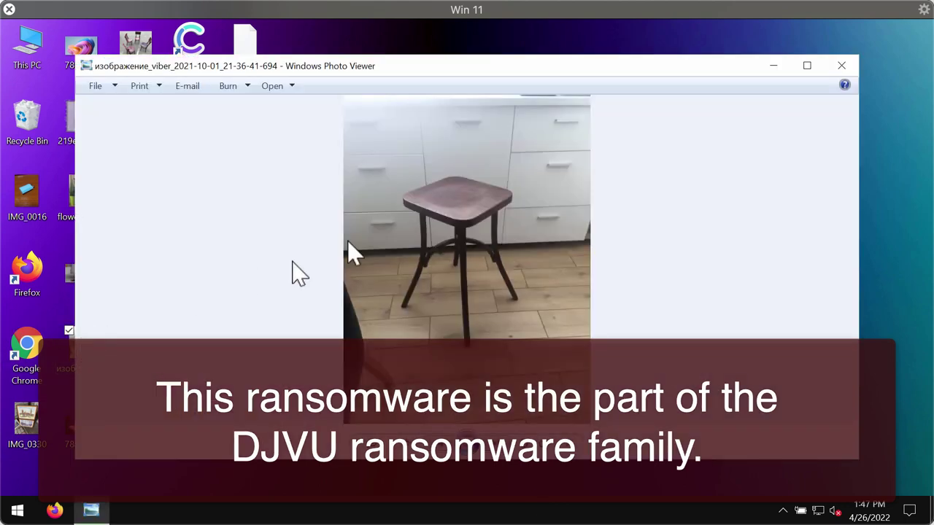
left_click(848, 63)
double_click(66, 194)
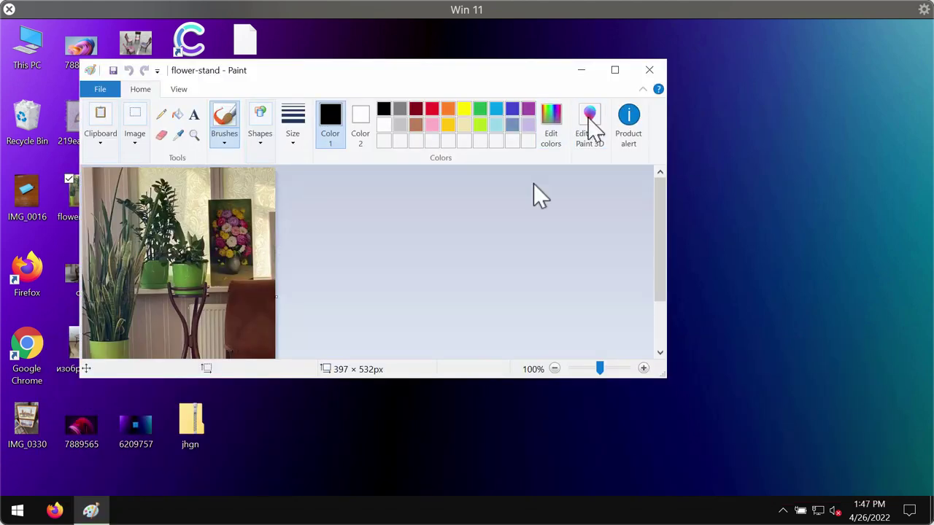
left_click_drag(663, 217, 663, 270)
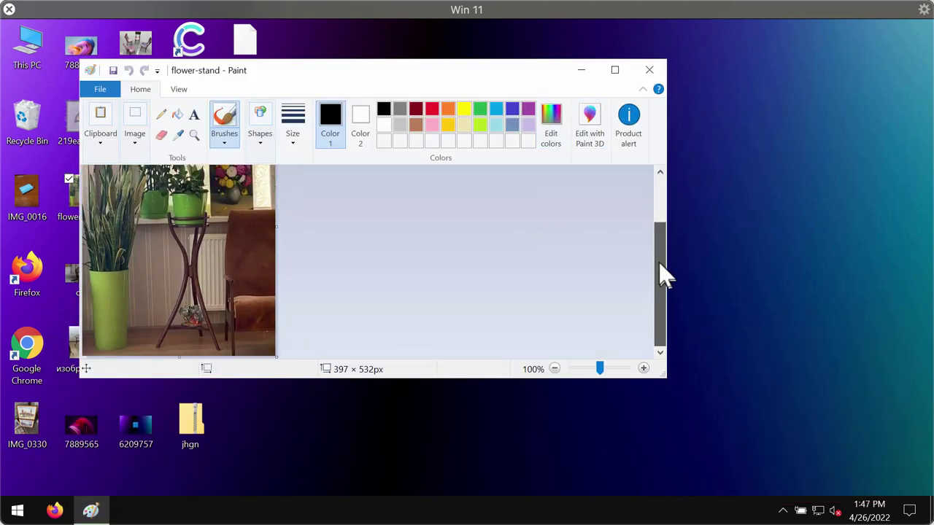
left_click(649, 70)
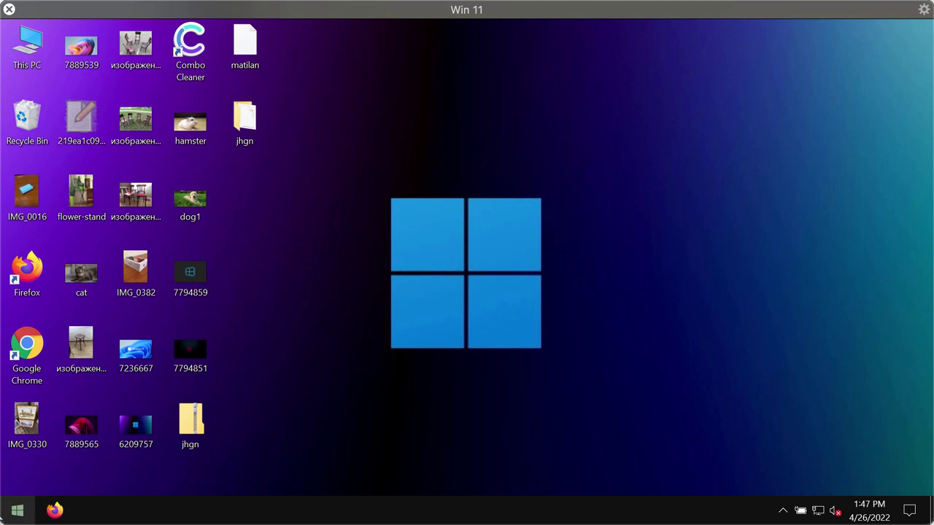
Step: Sign out of Windows and sign back in to the desktop
right_click(18, 510)
mouse_move(142, 467)
left_click(289, 405)
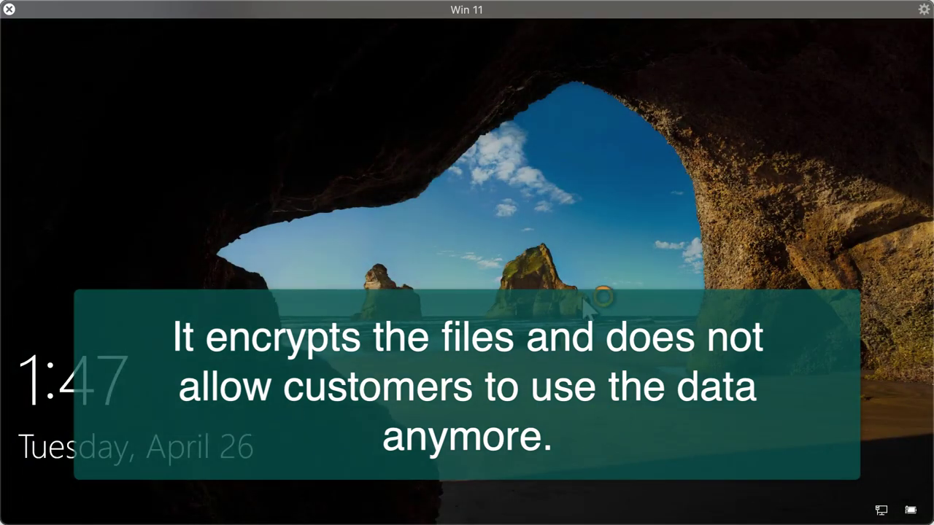
key("space")
key("Return")
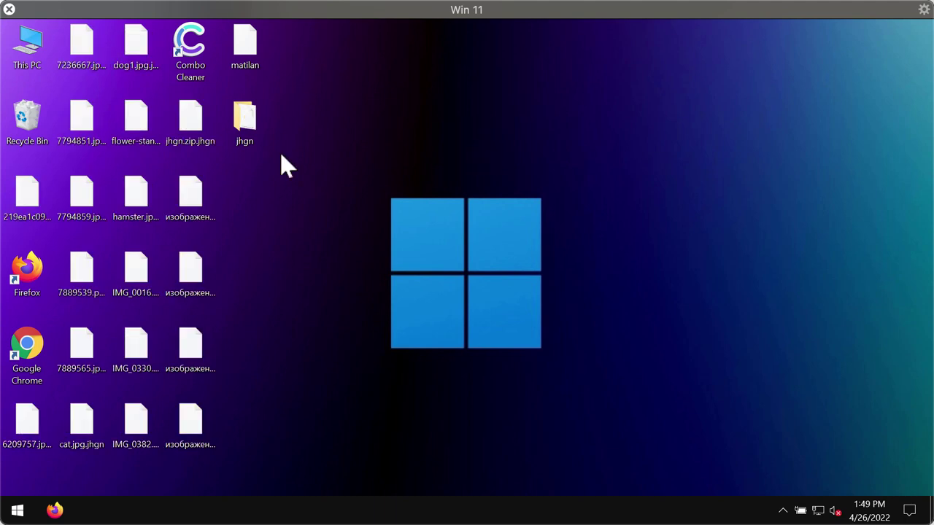
Step: Try to open the encrypted archive jhgn.zip.jhgn on the desktop
double_click(185, 119)
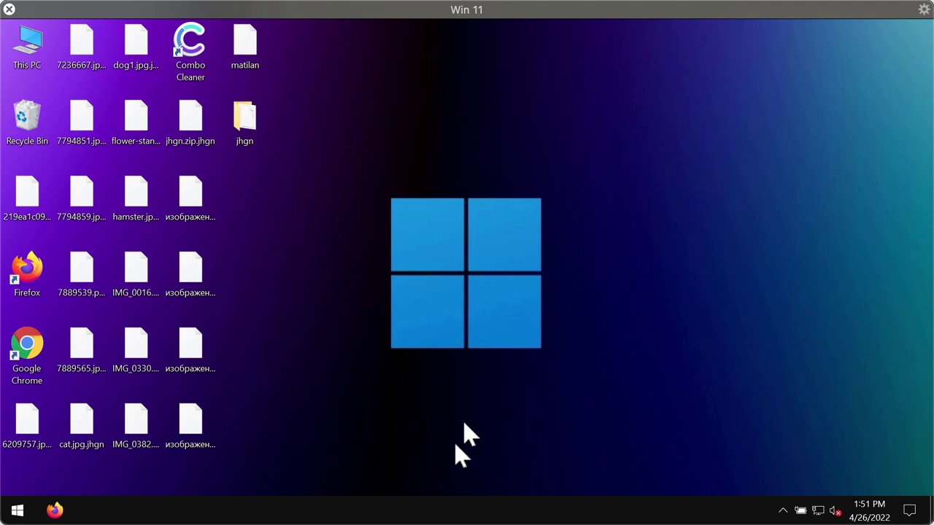
Step: End the suspicious background process starting with 57750bca8840ba64a0a38adacf in Task Manager and close Task Manager
right_click(488, 513)
left_click(535, 438)
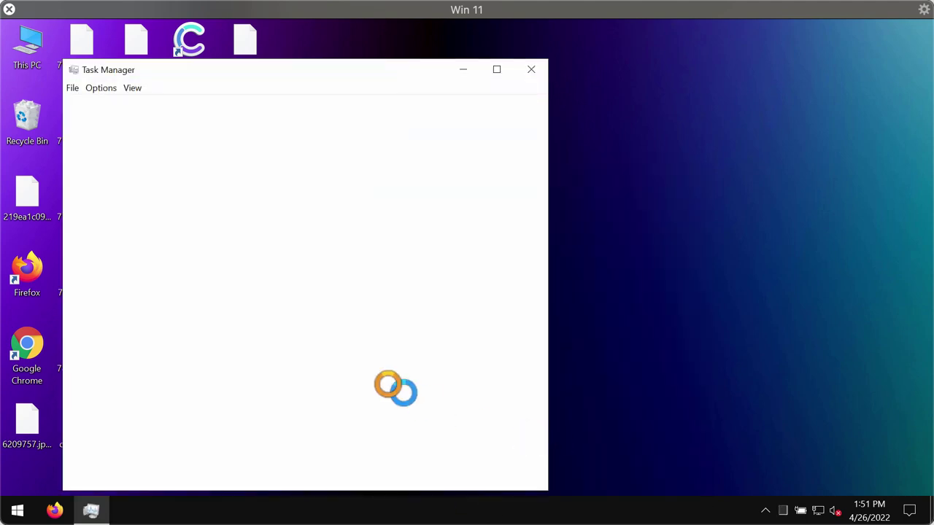
left_click_drag(355, 78, 426, 62)
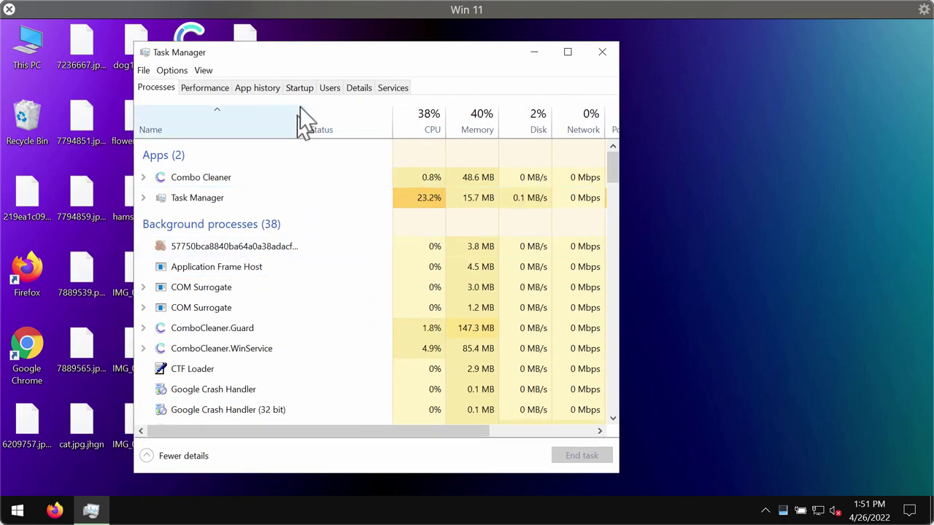
left_click_drag(335, 57, 350, 53)
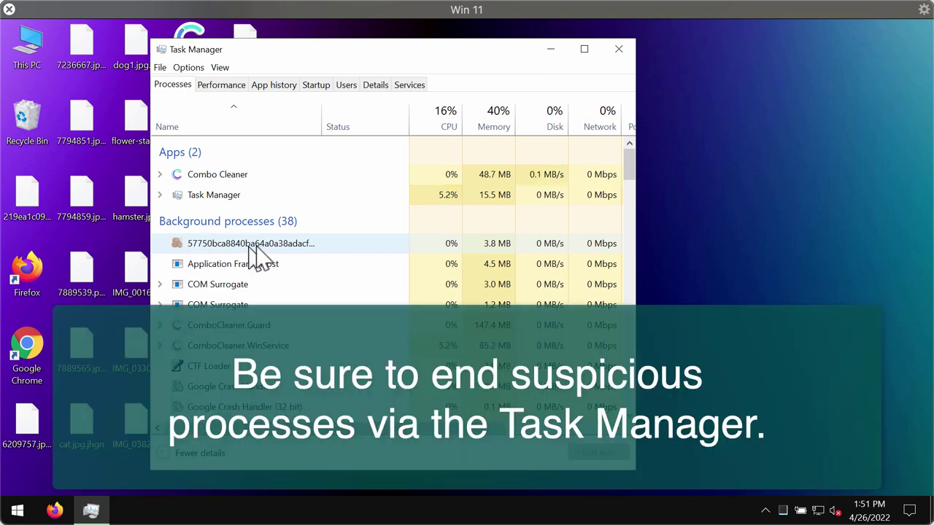
left_click(211, 245)
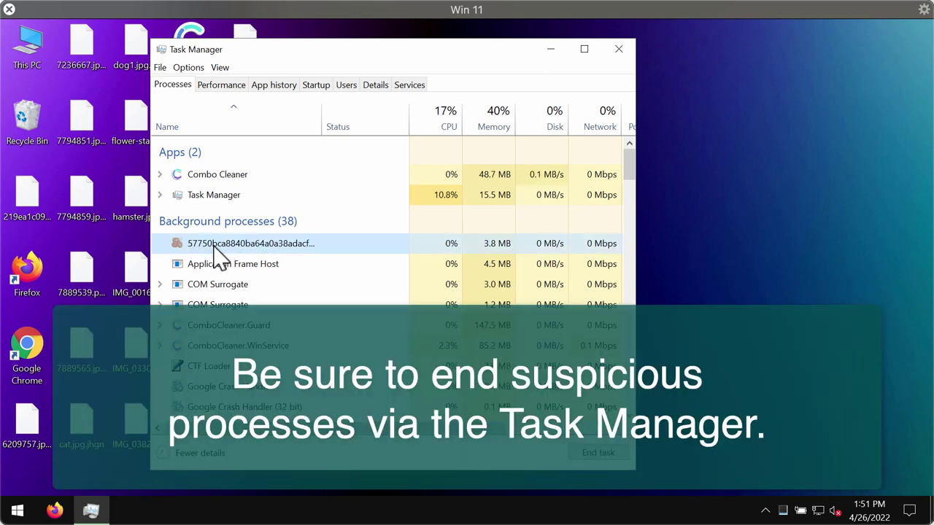
right_click(213, 246)
left_click(264, 254)
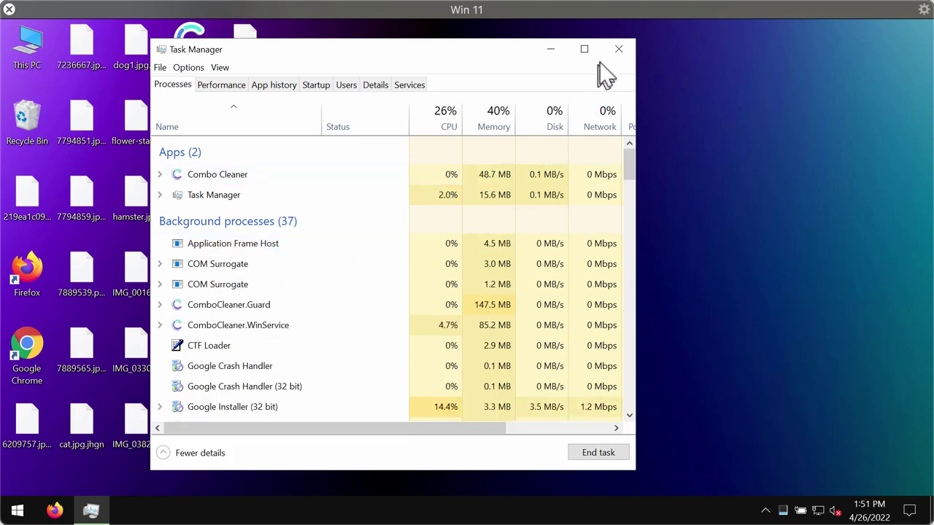
left_click(617, 50)
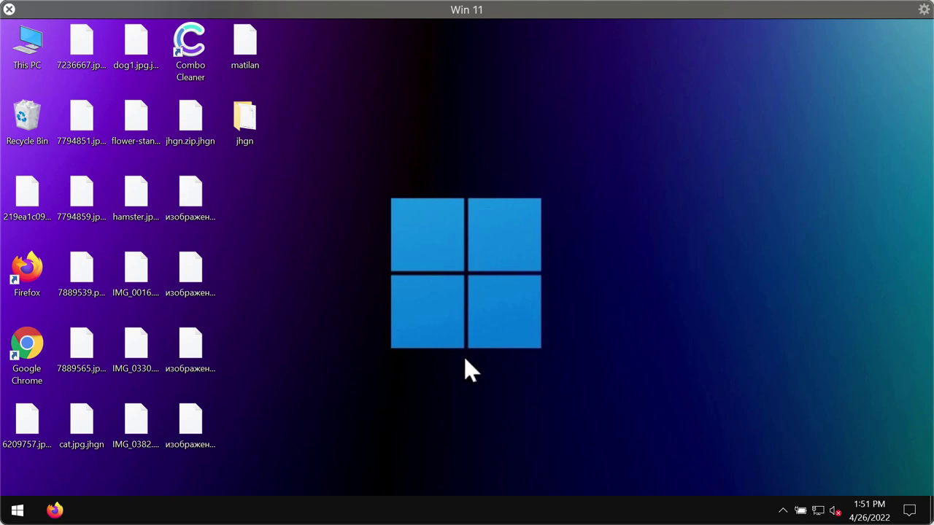
Step: Visit combocleaner.com in Google Chrome to view its Windows download page, and minimize the browser
double_click(23, 350)
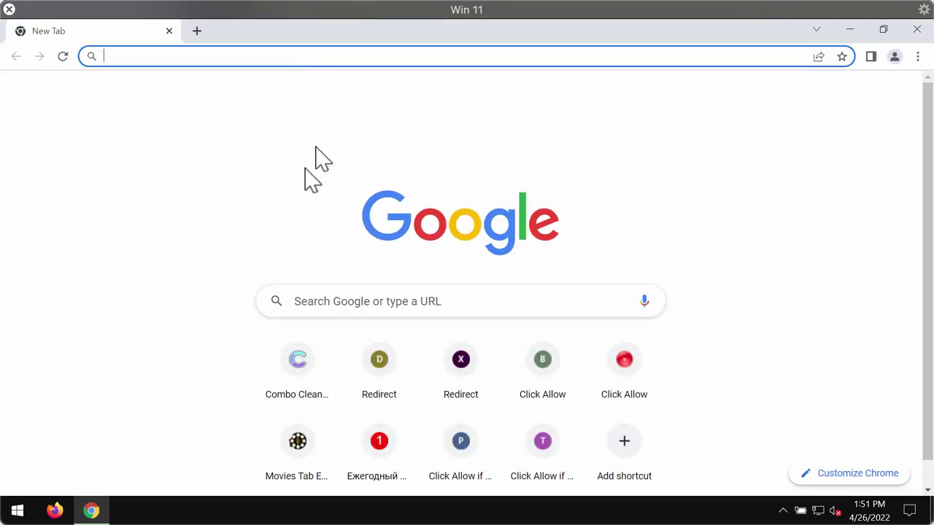
left_click(316, 357)
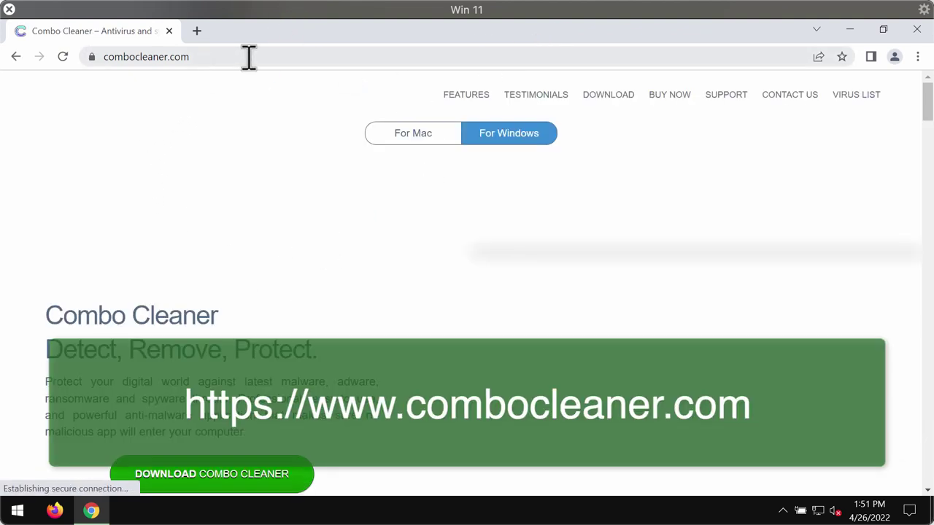
left_click(246, 56)
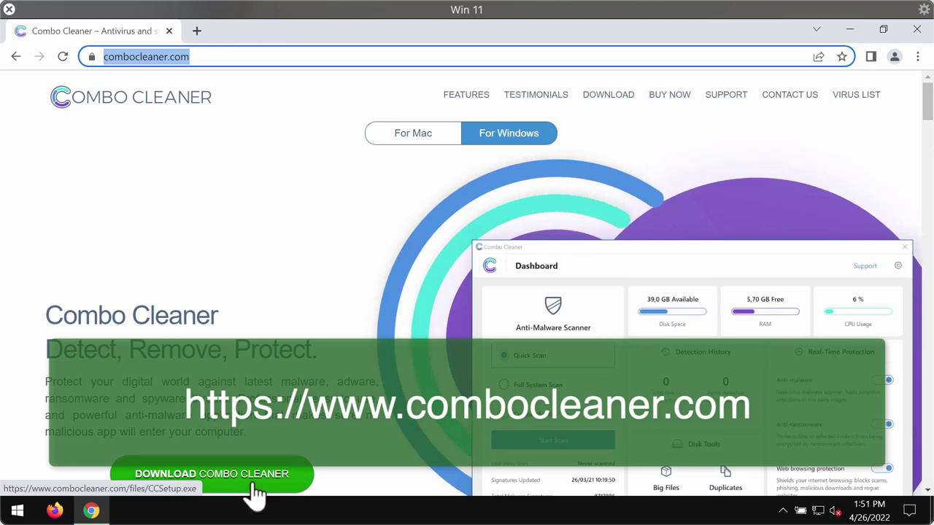
left_click(854, 27)
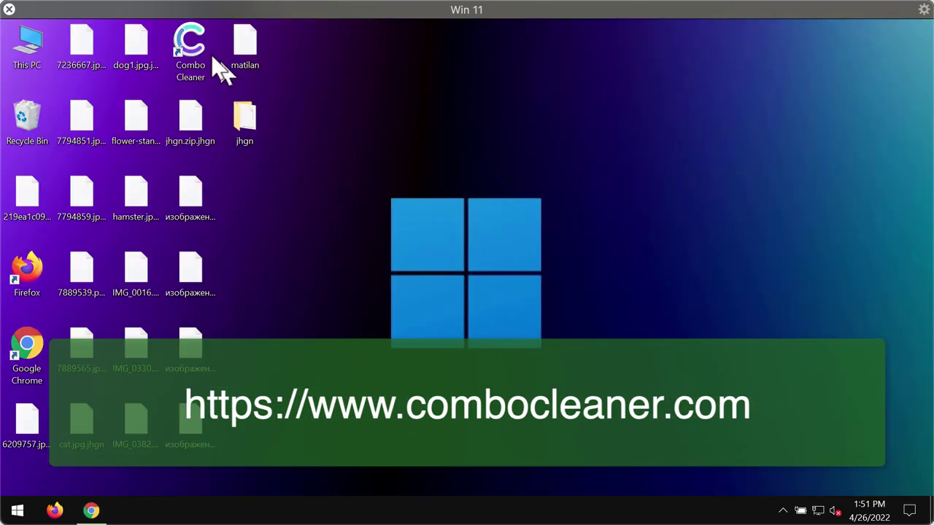
Step: Launch Combo Cleaner from the desktop and start a Quick Scan
double_click(191, 42)
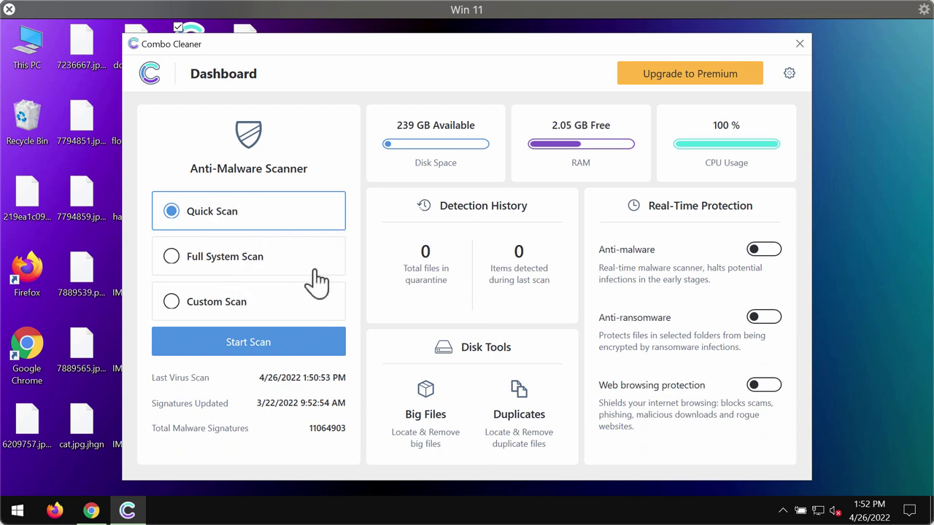
left_click(242, 339)
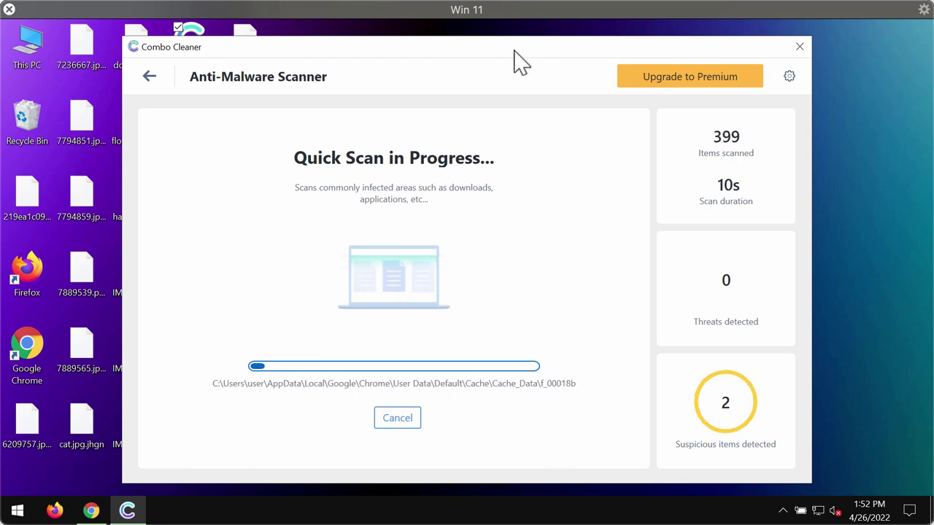
left_click_drag(515, 50, 522, 49)
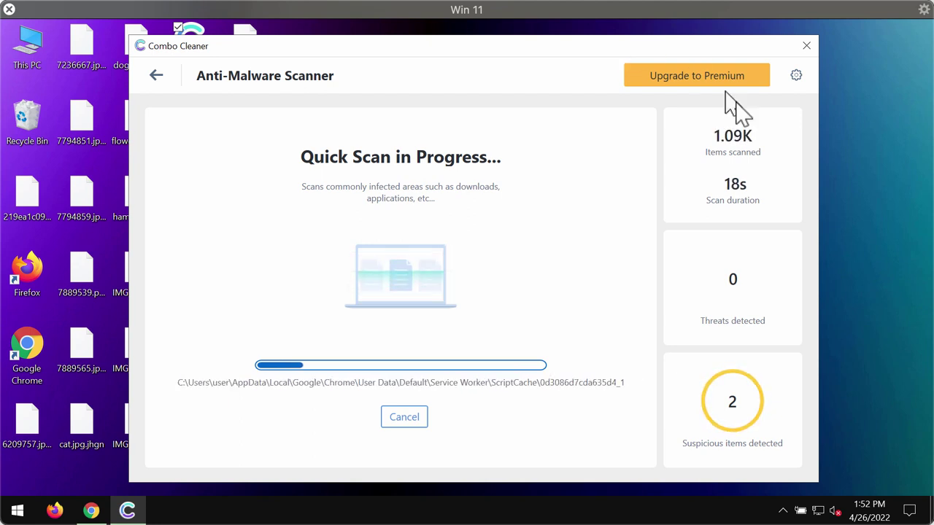
Step: Review the Anti-Ransomware settings for protected folders and trusted programs, and return to the running scan
left_click(797, 78)
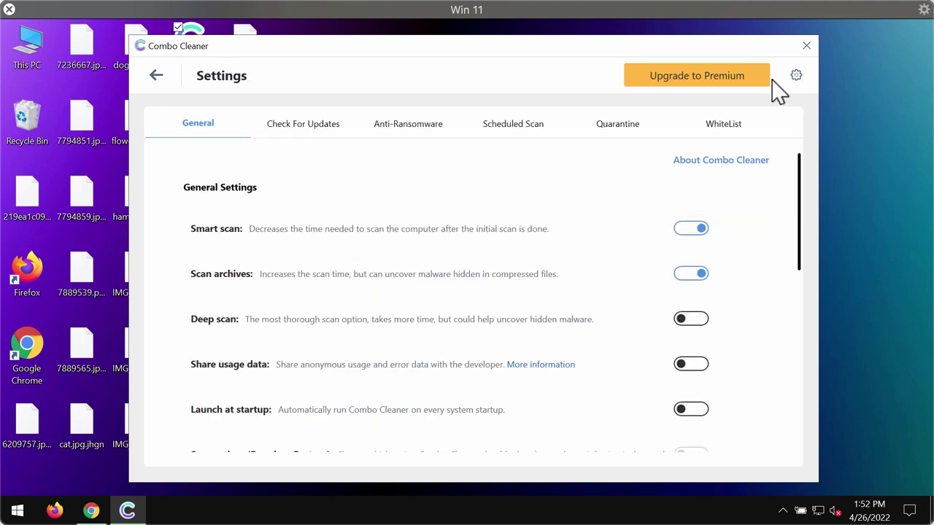
left_click_drag(528, 48, 538, 47)
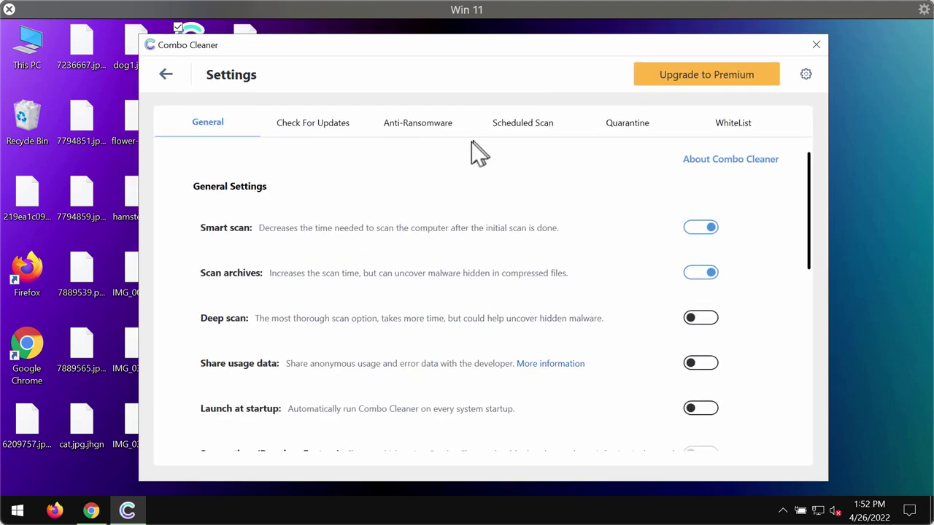
left_click(423, 135)
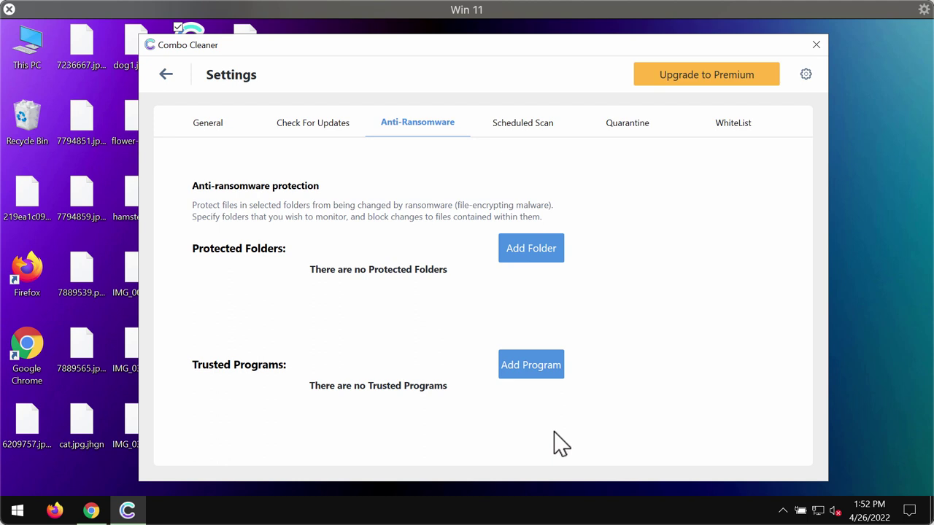
left_click(165, 74)
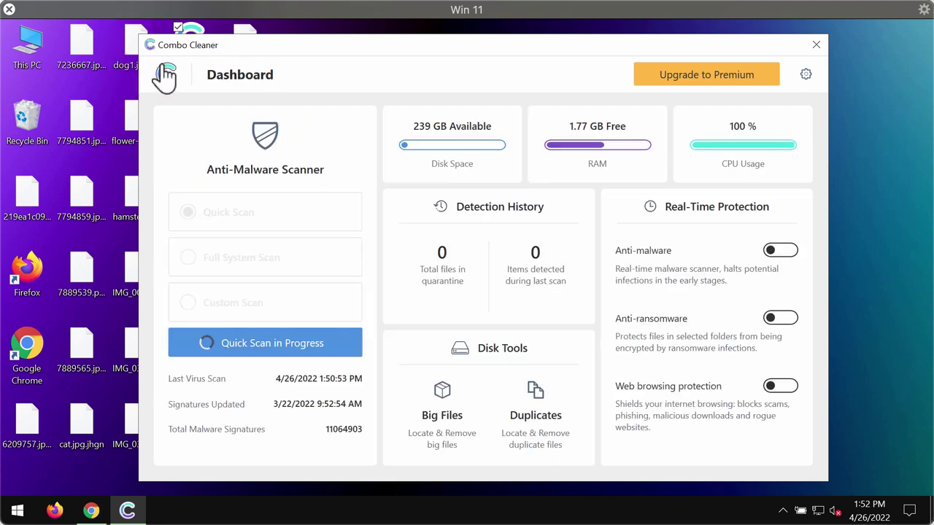
left_click(310, 351)
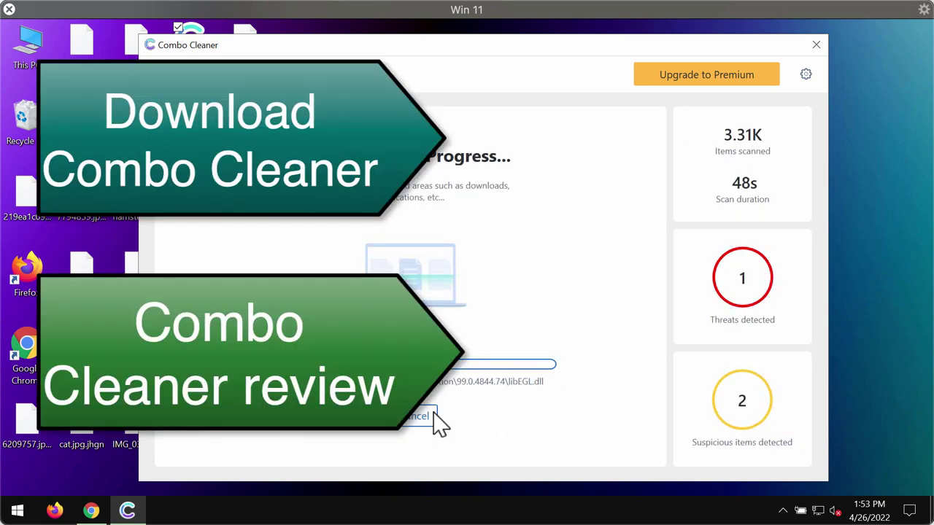
Step: Cancel the running Quick Scan to get its results and open the premium upgrade page
left_click(434, 415)
left_click(471, 344)
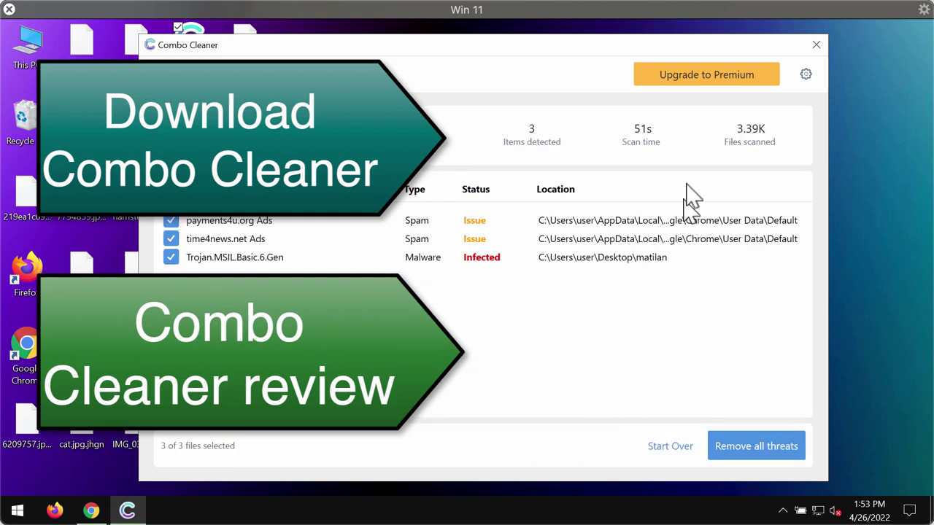
left_click(714, 82)
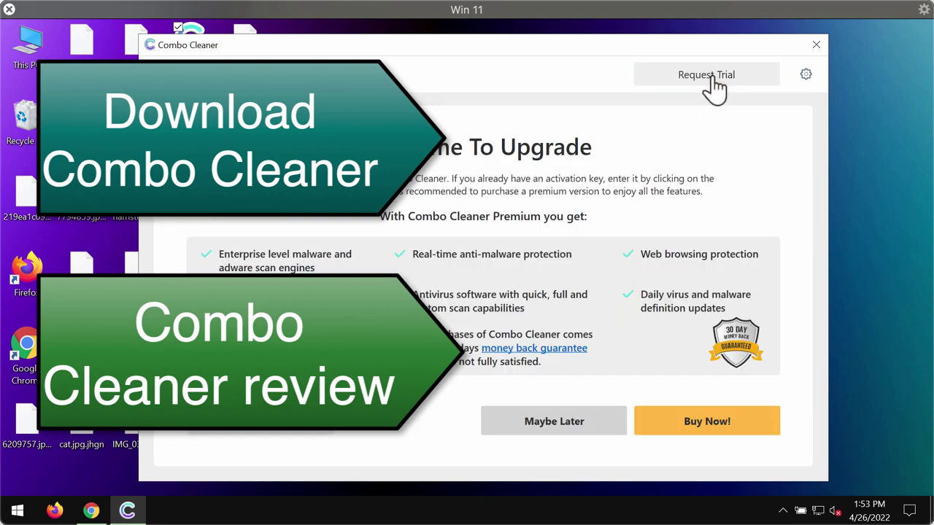